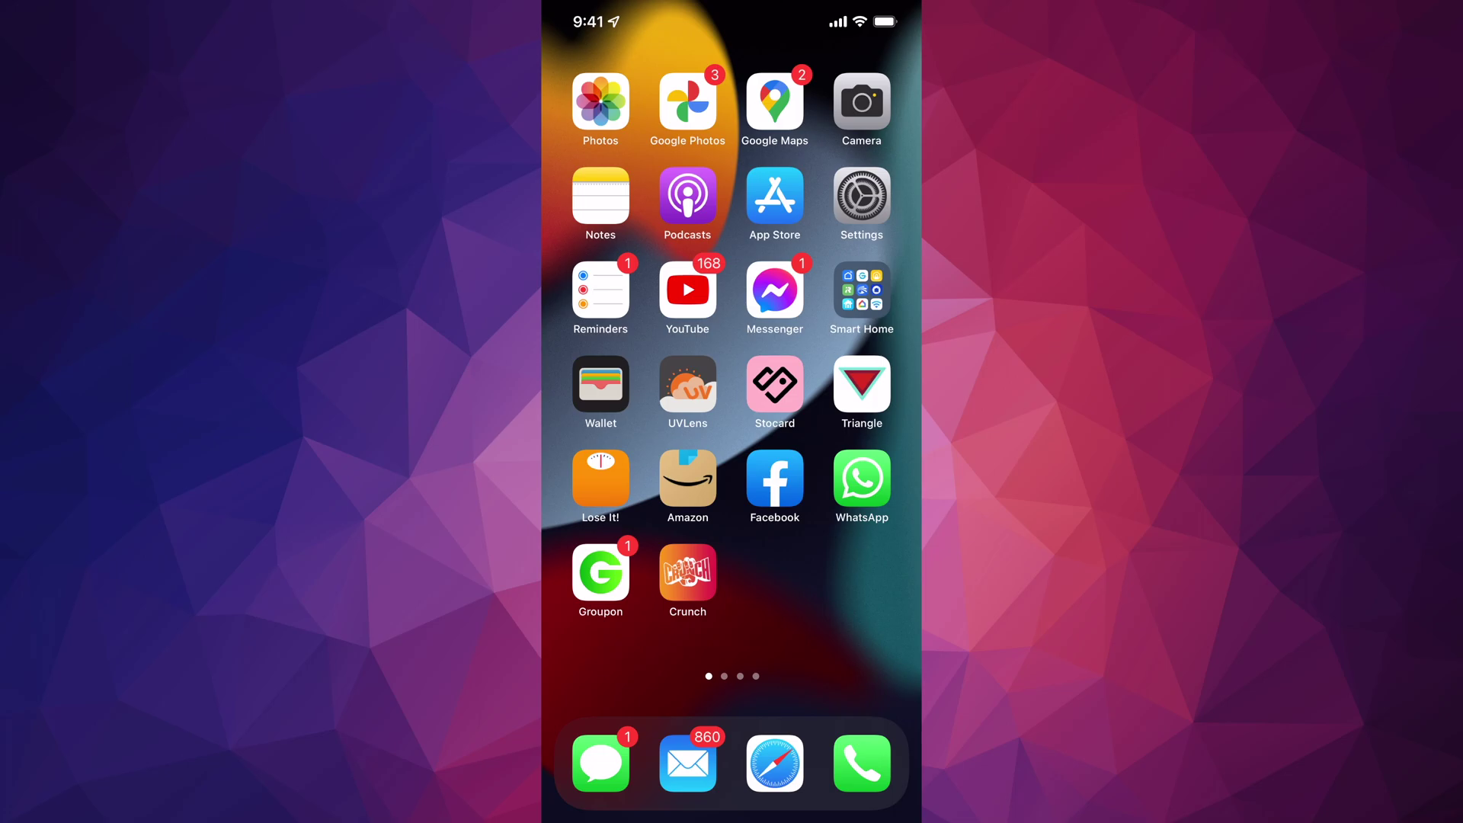
- Search the App Store for 'meta quest 2', install the Oculus app, and open its page
{"action": "left_click", "coordinate": [775, 200]}
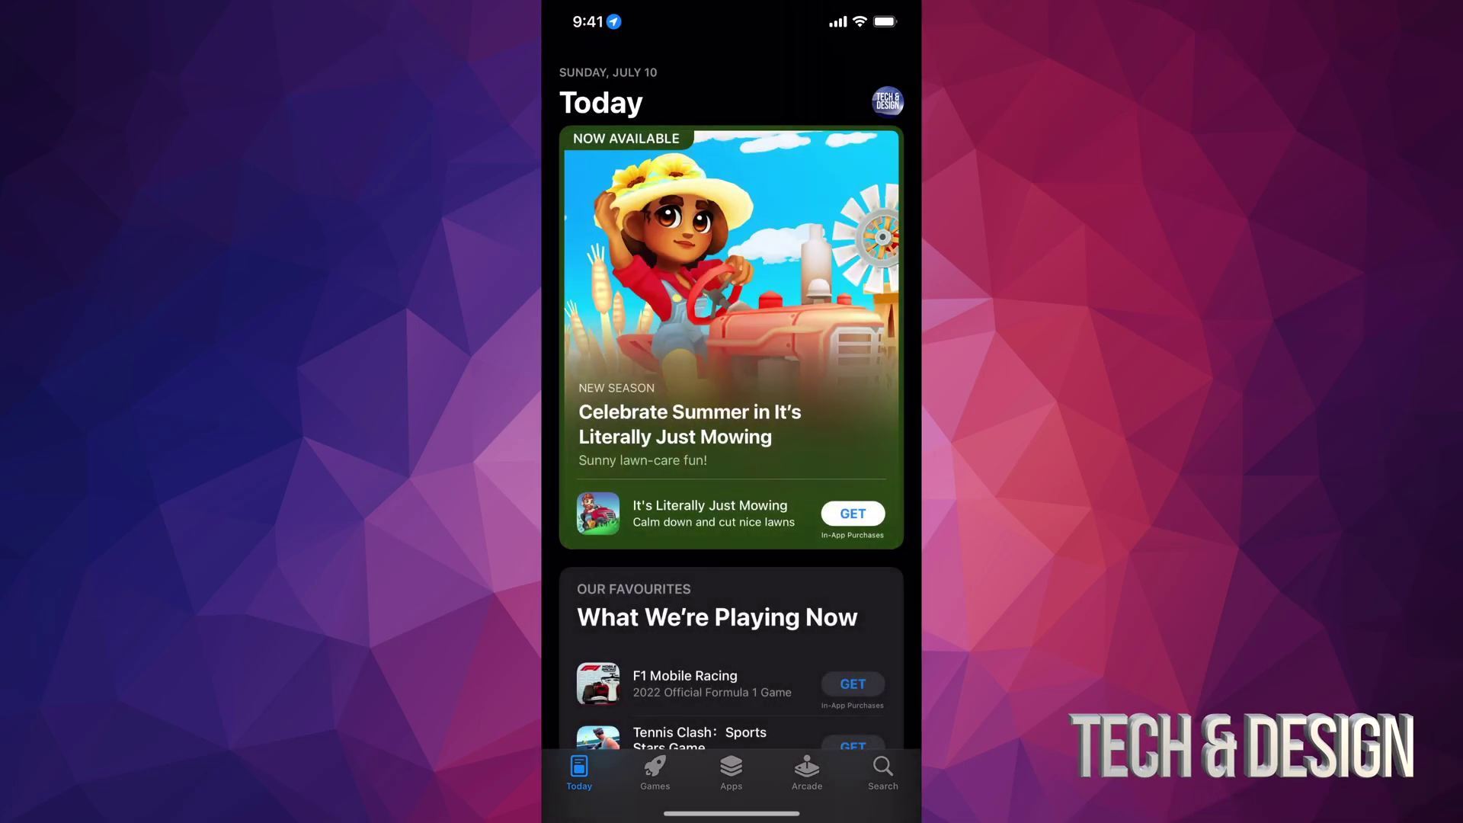
{"action": "left_click", "coordinate": [882, 773]}
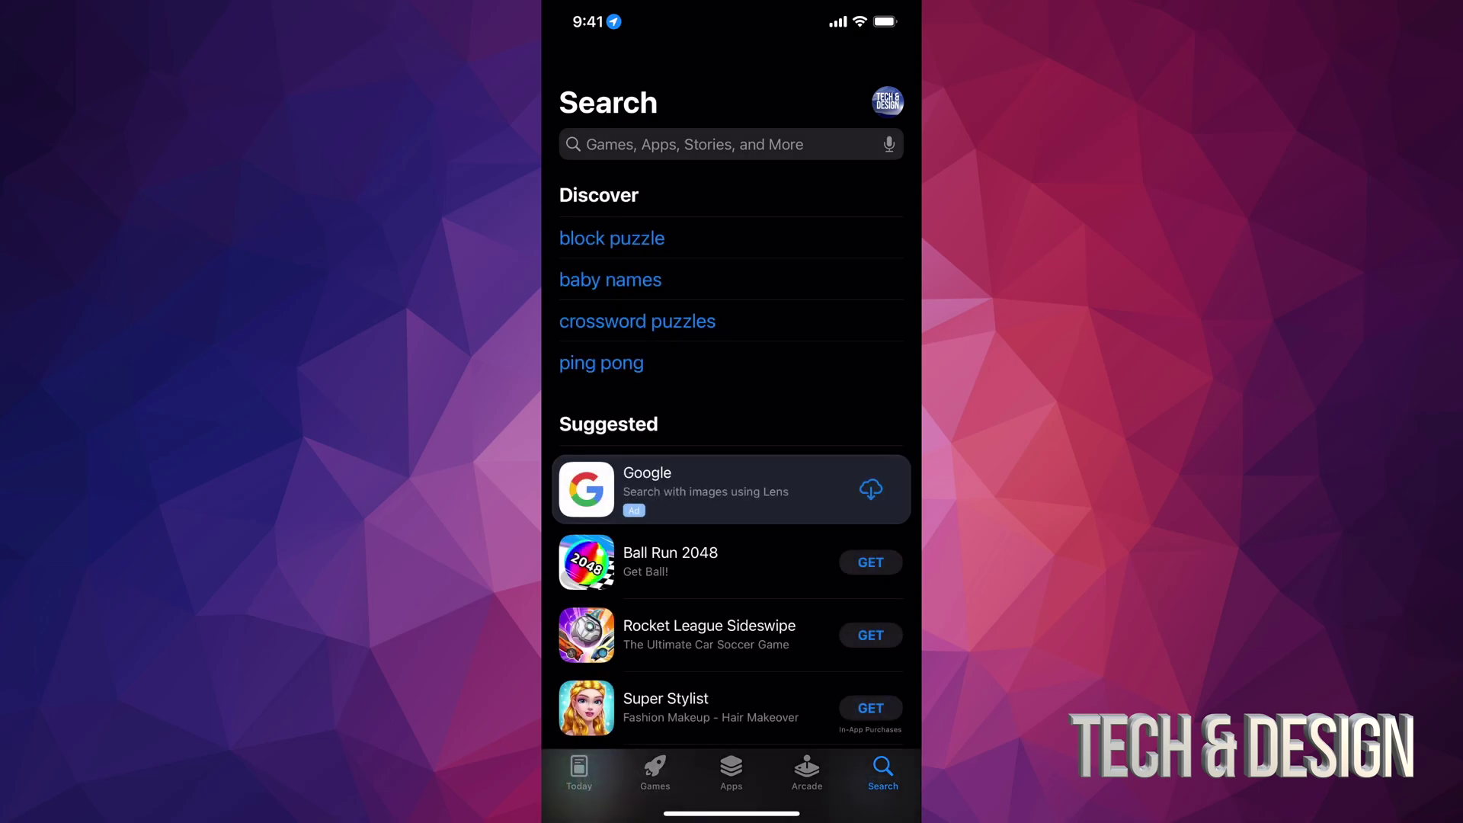
{"action": "left_click", "coordinate": [709, 144]}
{"action": "type", "text": "meta "}
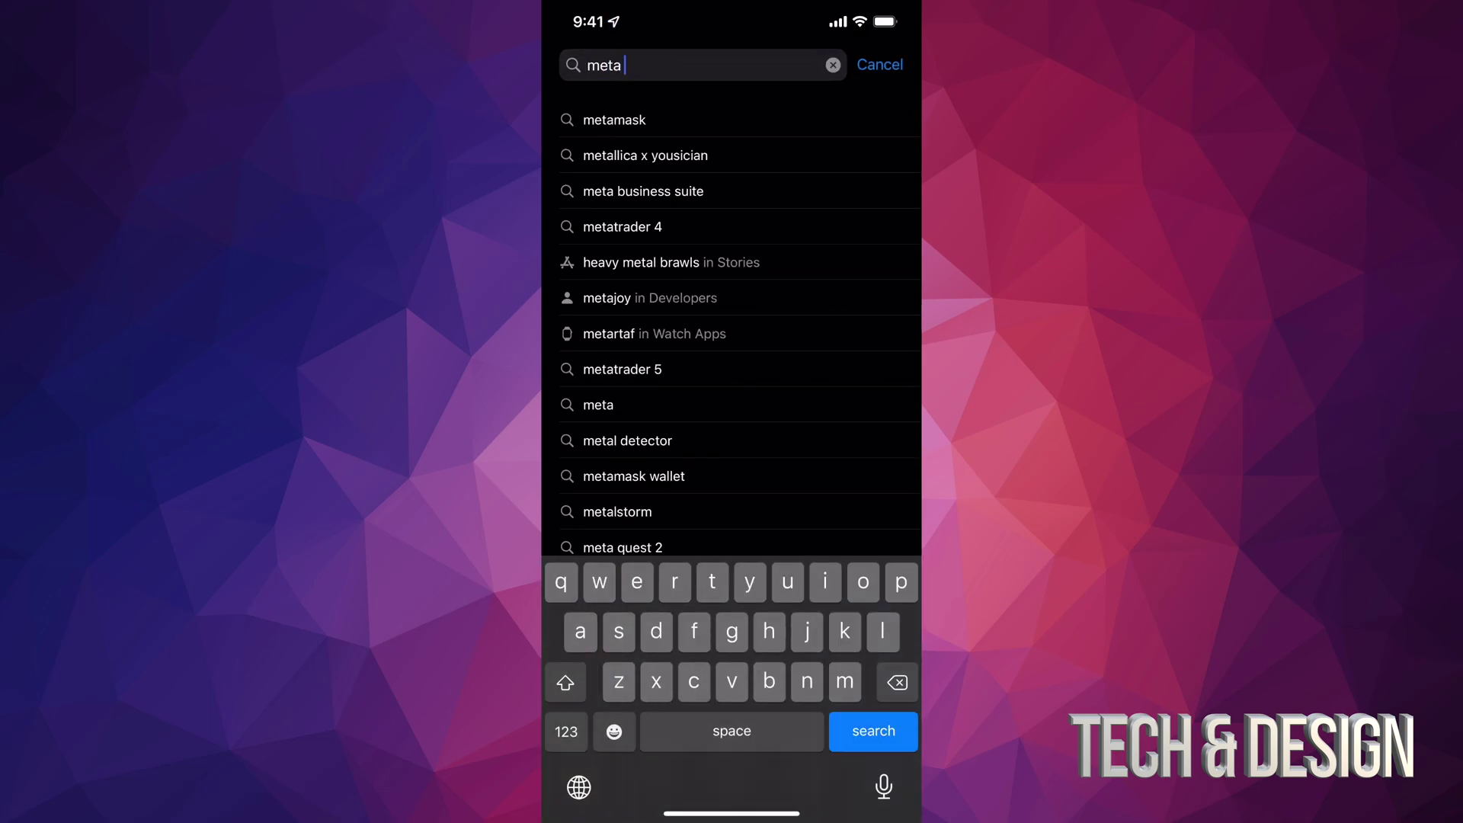
{"action": "type", "text": "quest 2"}
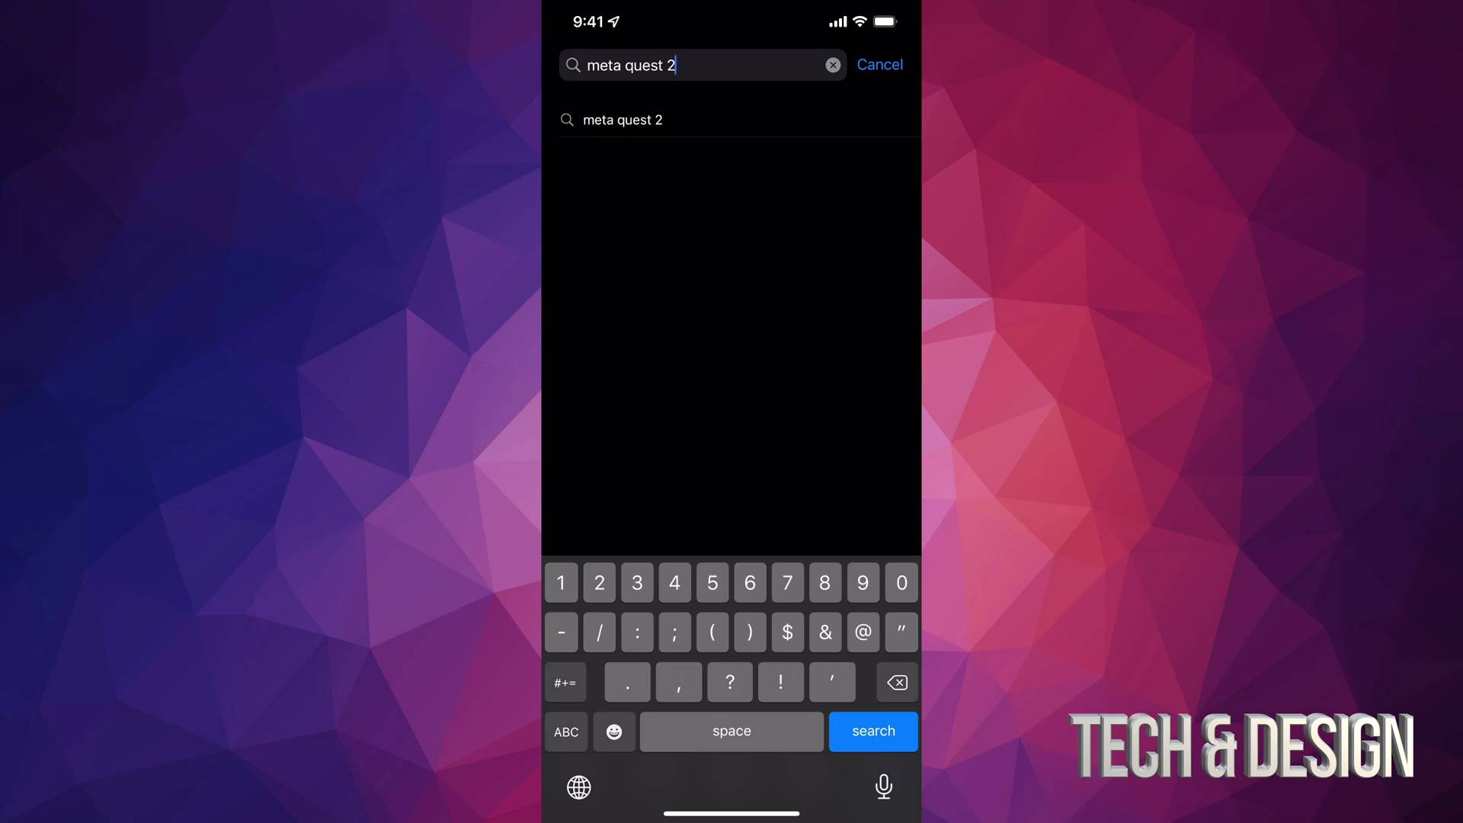
{"action": "key", "text": "Return"}
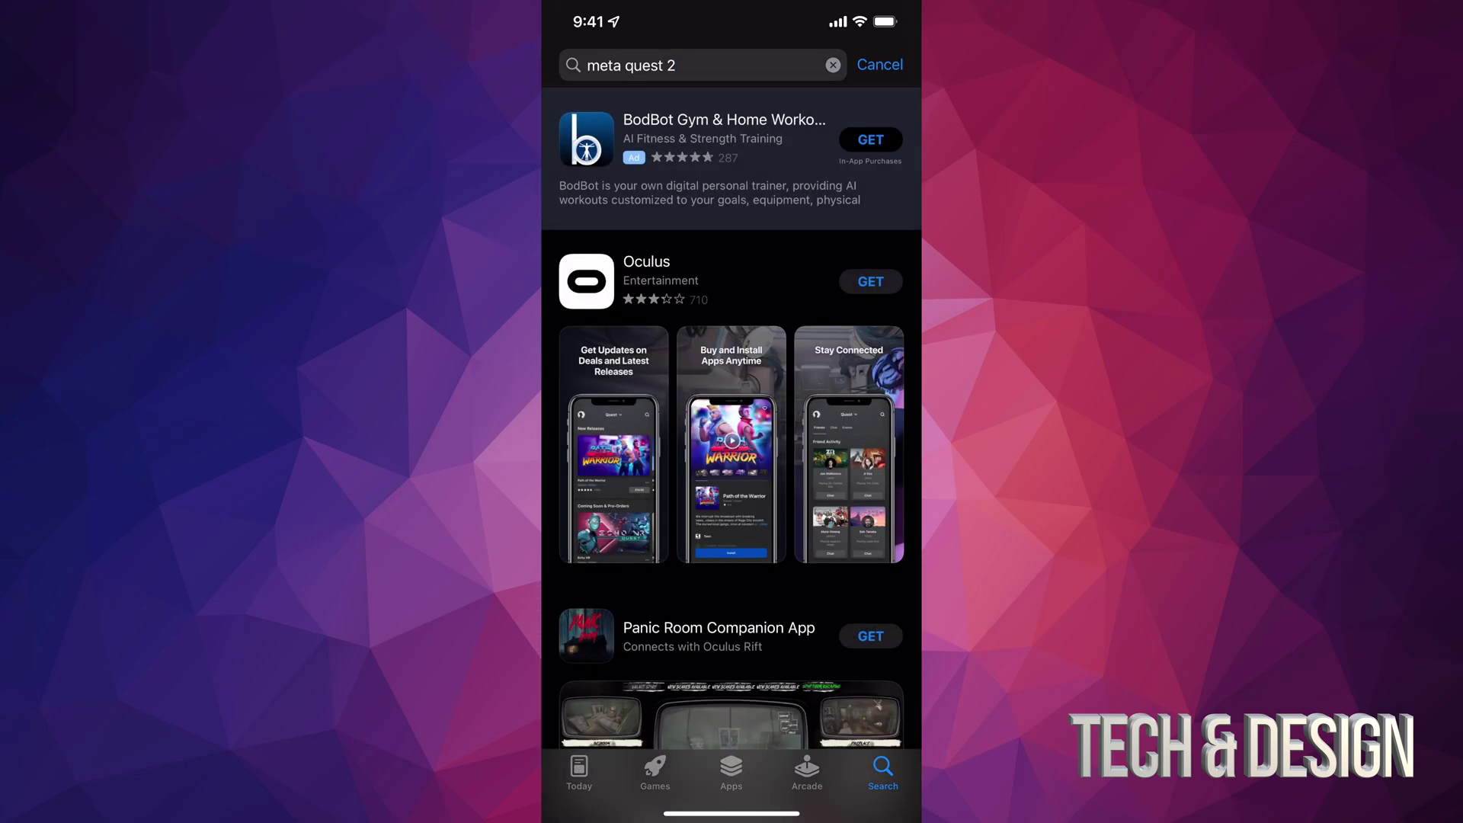
{"action": "scroll", "coordinate": [731, 434], "scroll_direction": "down", "scroll_amount": 2}
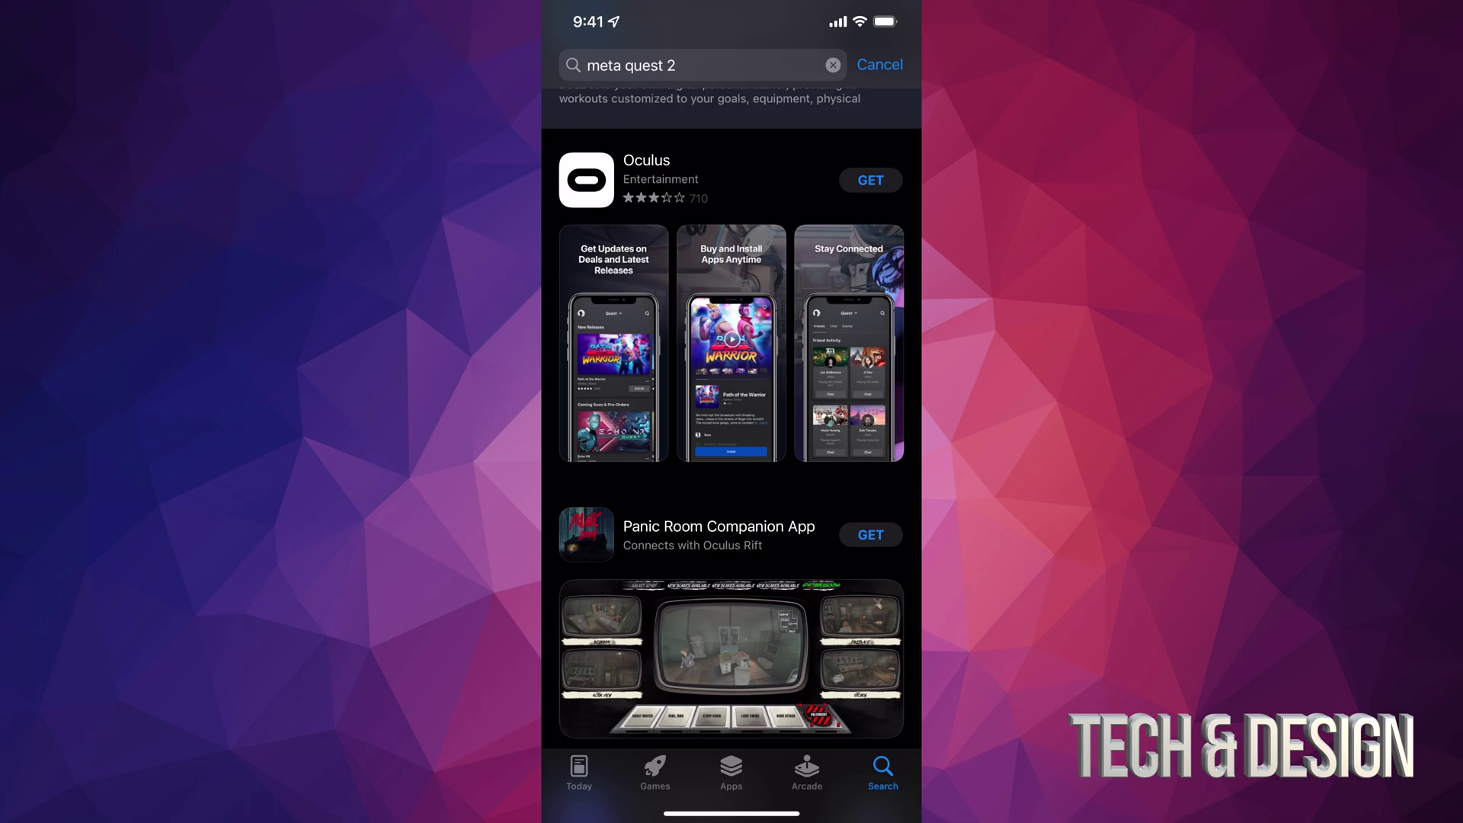
{"action": "left_click", "coordinate": [870, 180]}
{"action": "left_click", "coordinate": [685, 172]}
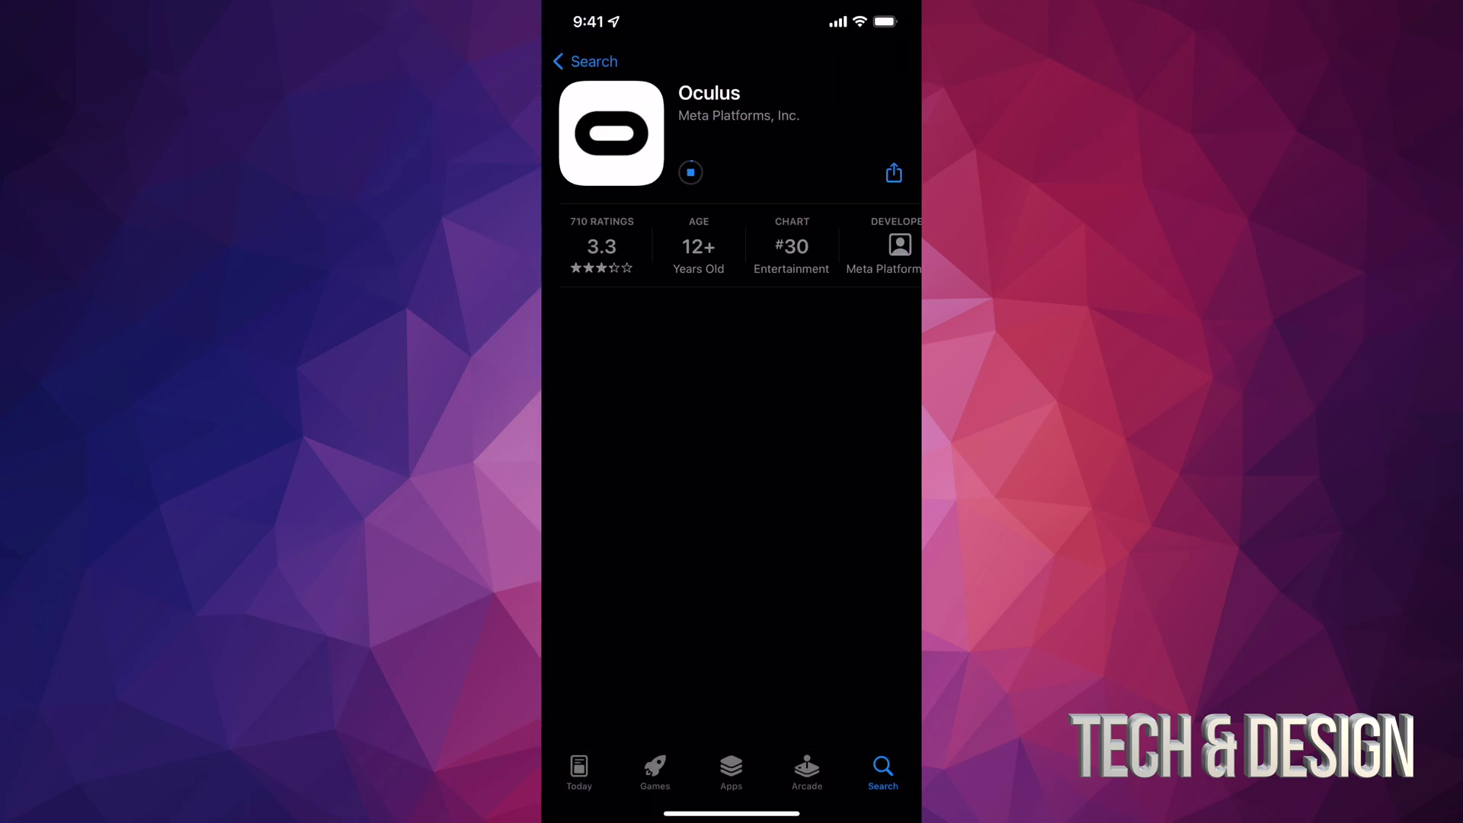
{"action": "scroll", "coordinate": [732, 458], "scroll_direction": "down", "scroll_amount": 8}
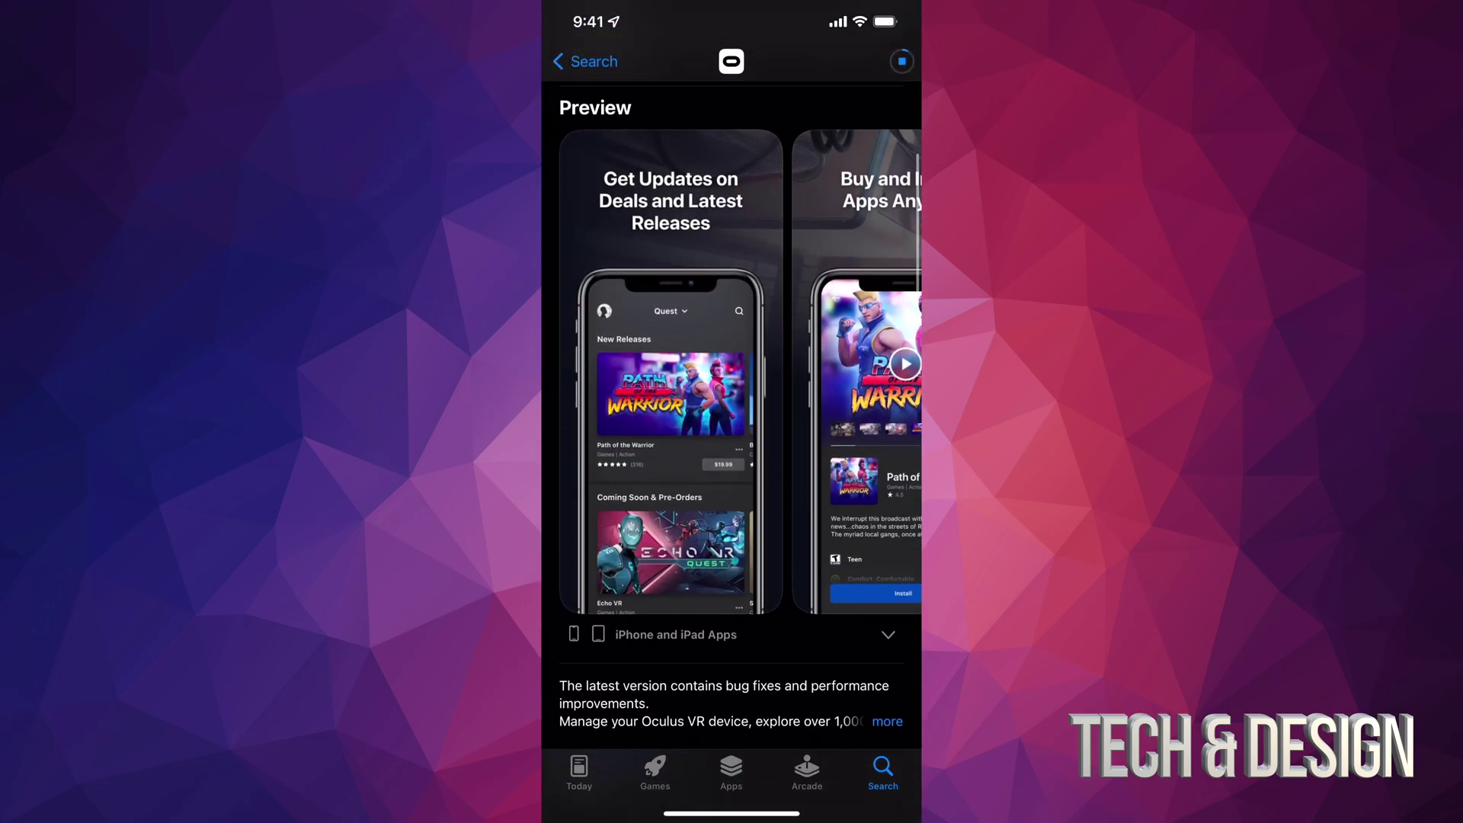
{"action": "scroll", "coordinate": [732, 457], "scroll_direction": "down", "scroll_amount": 10}
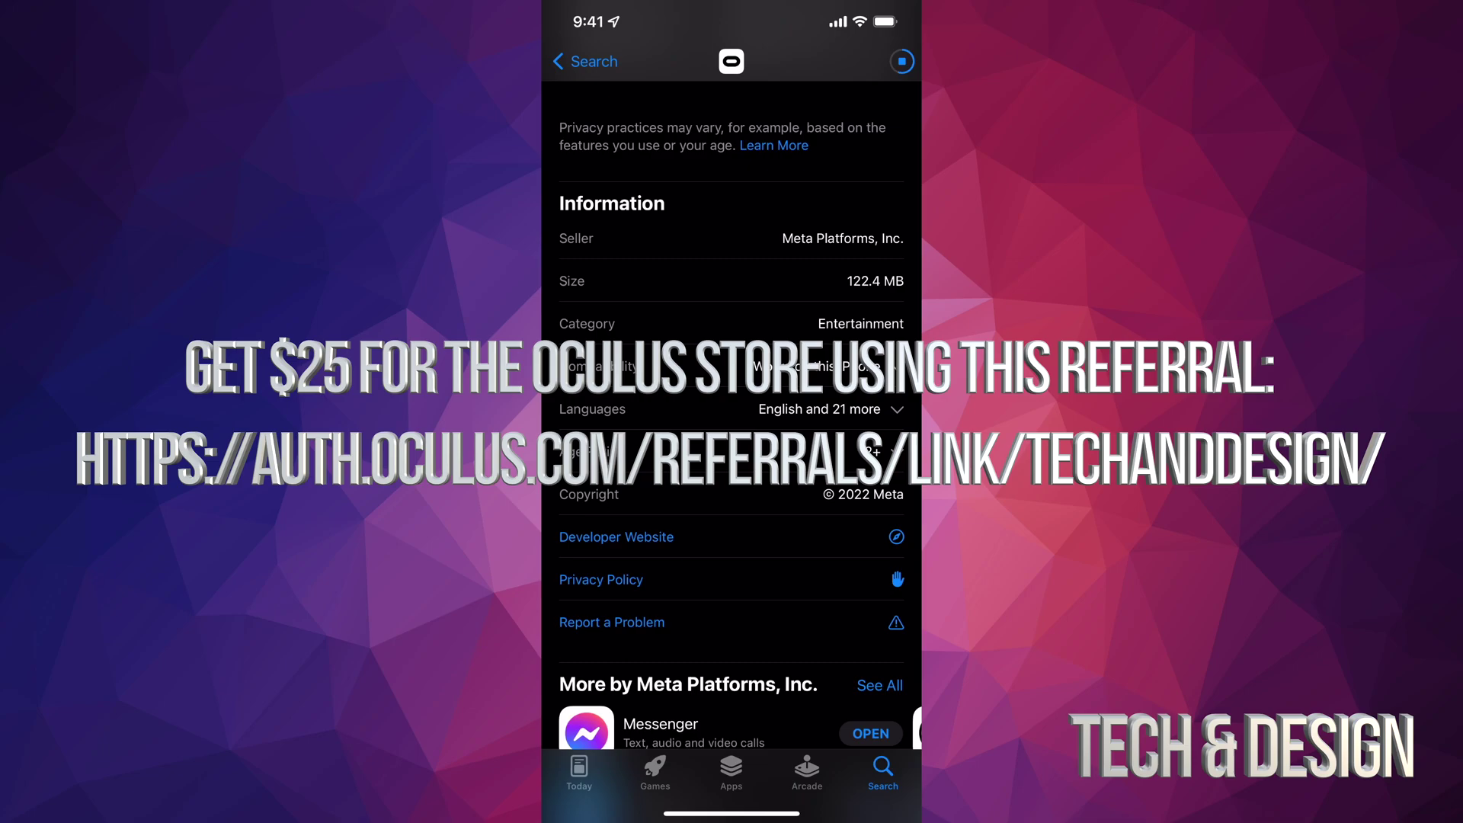
{"action": "scroll", "coordinate": [732, 457], "scroll_direction": "up", "scroll_amount": 10}
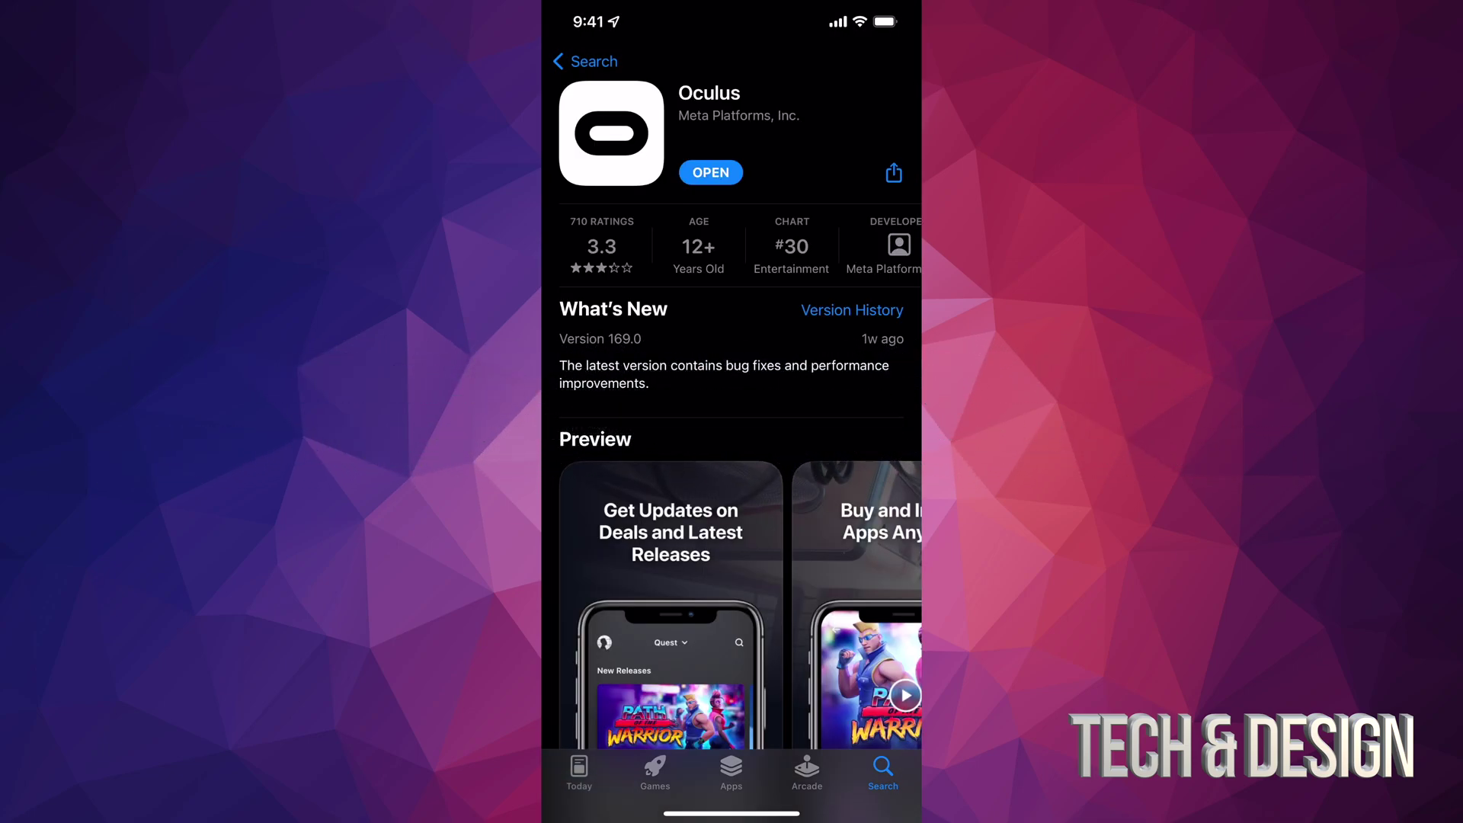
- Launch Oculus, accept the Bluetooth prompt, continue as the Facebook account, and start VR profile setup
{"action": "left_click", "coordinate": [710, 171]}
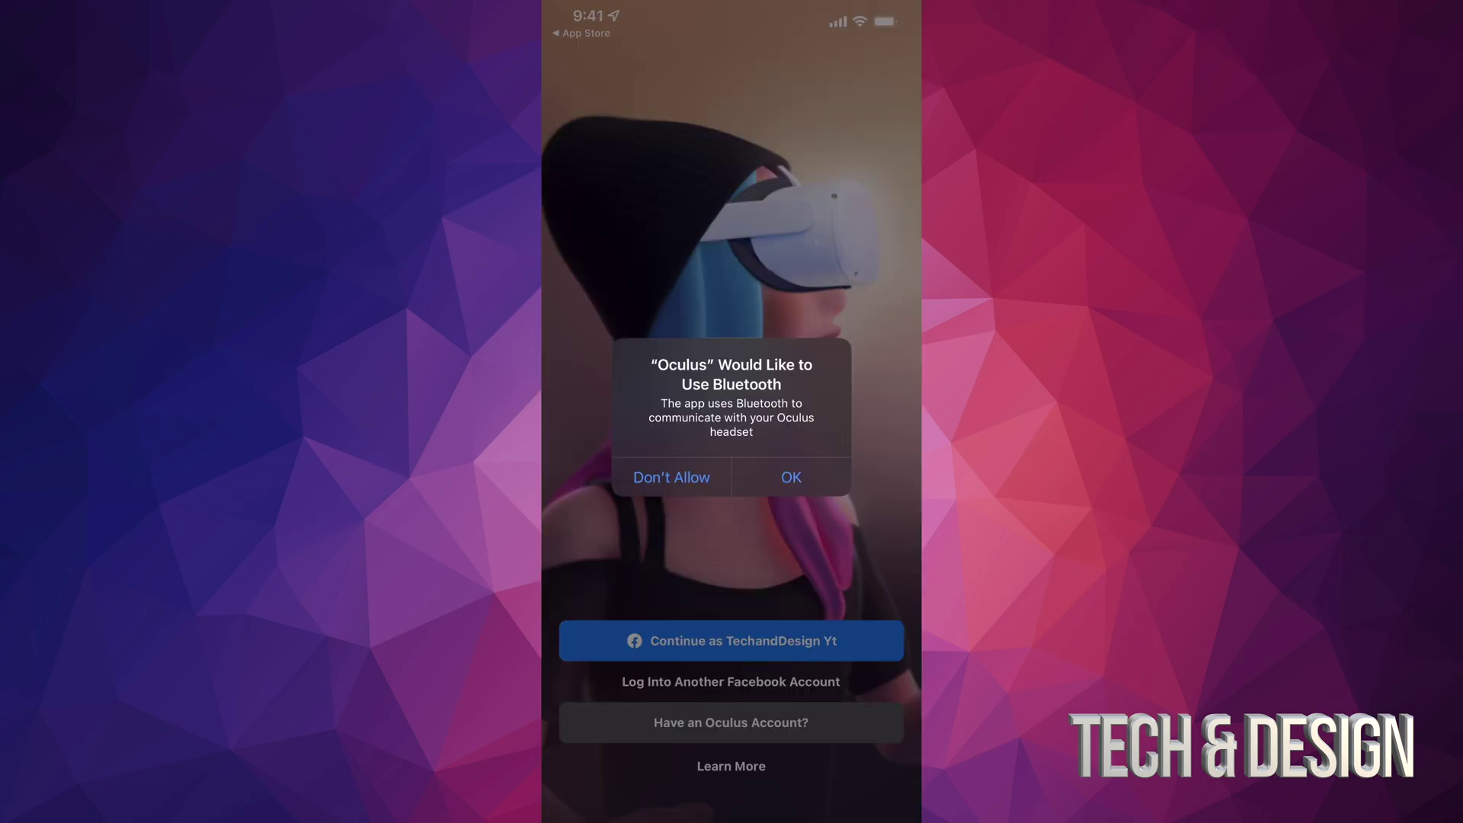
{"action": "left_click", "coordinate": [792, 477]}
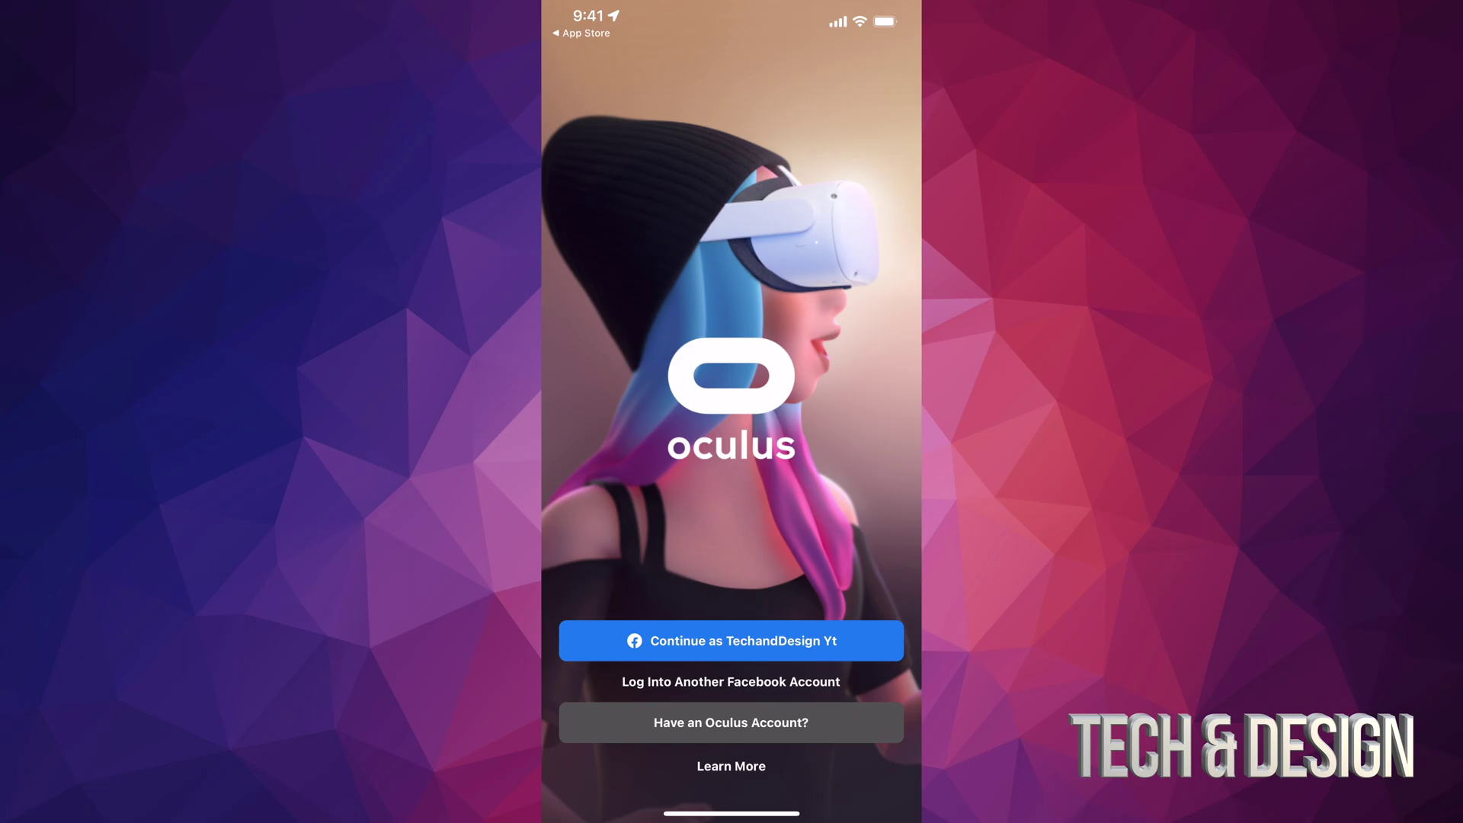
{"action": "left_click", "coordinate": [731, 641]}
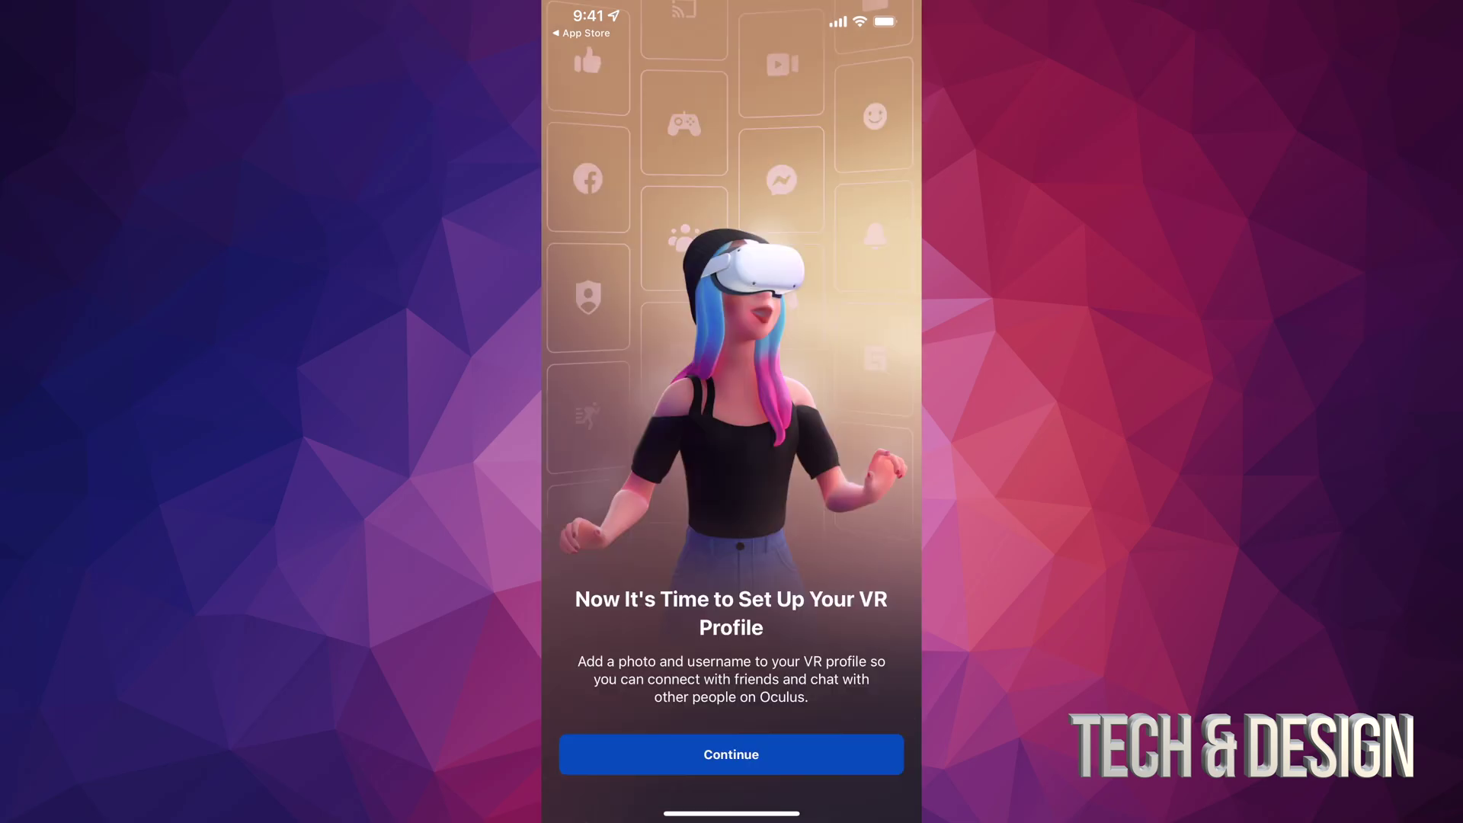
{"action": "left_click", "coordinate": [731, 753]}
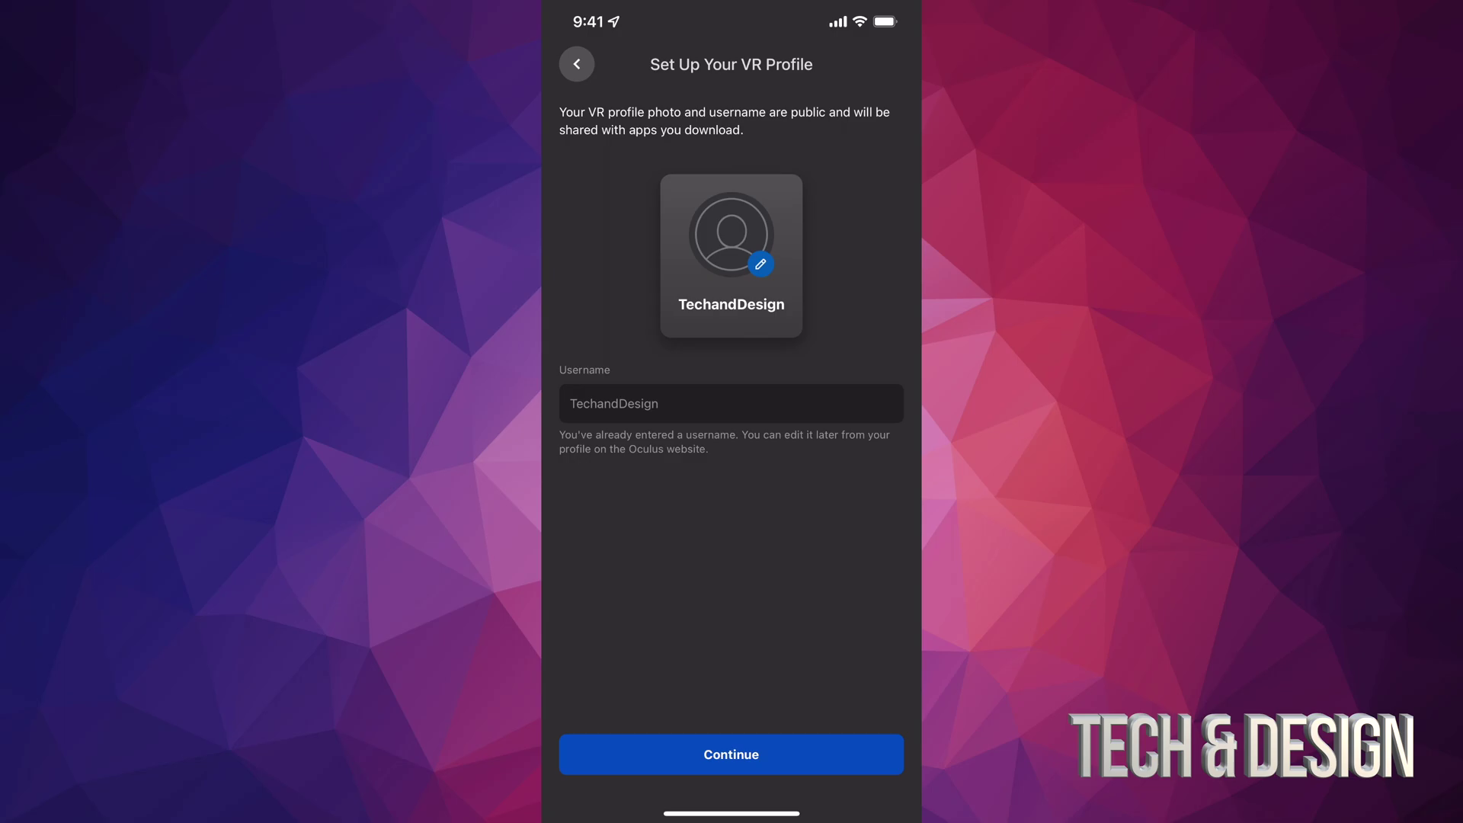
- Save the first Facebook photo, TECH & DESIGN, as the avatar, then accept the default privacy settings
{"action": "left_click", "coordinate": [761, 264]}
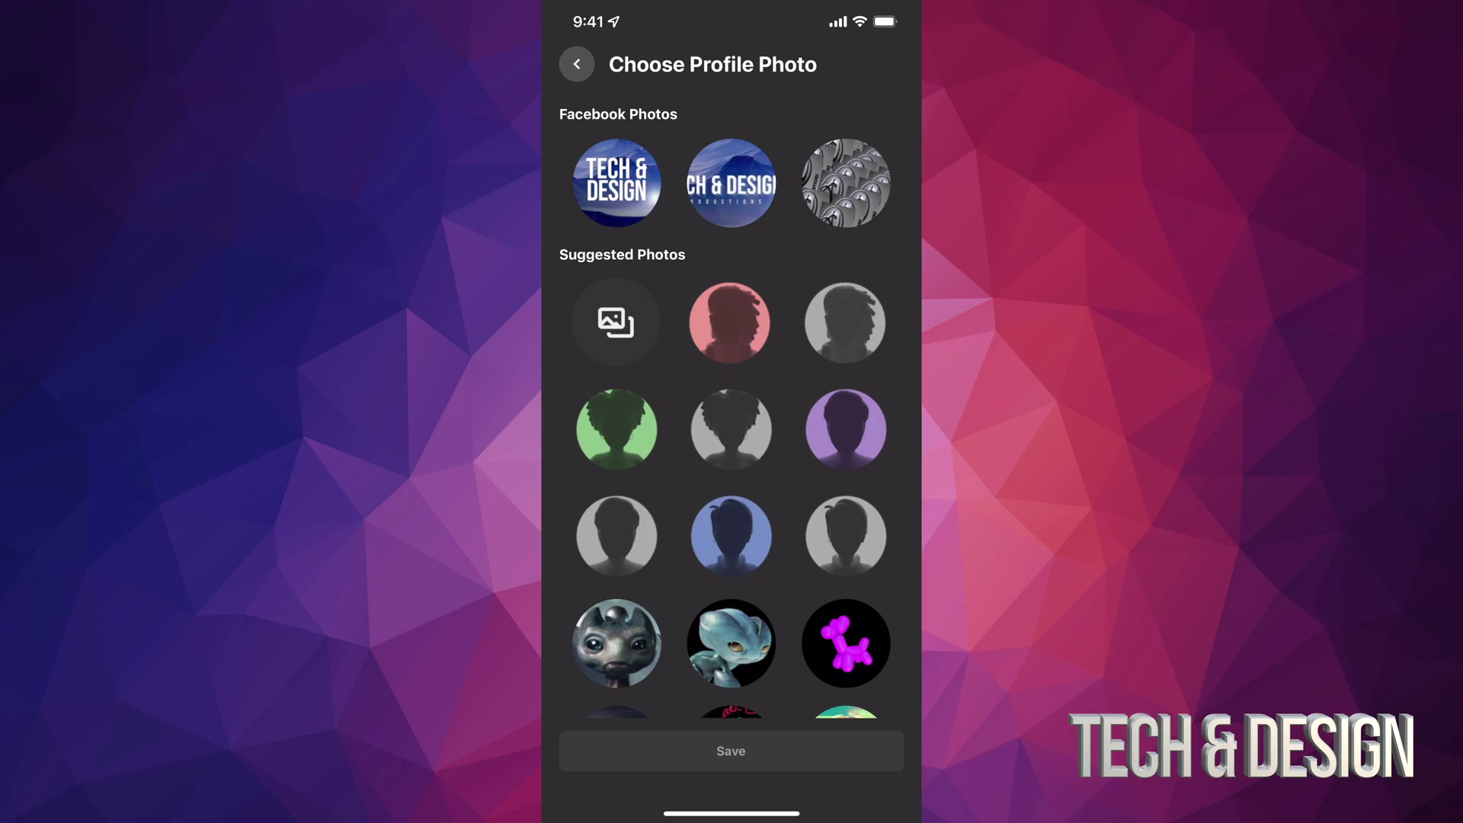
{"action": "left_click", "coordinate": [617, 183]}
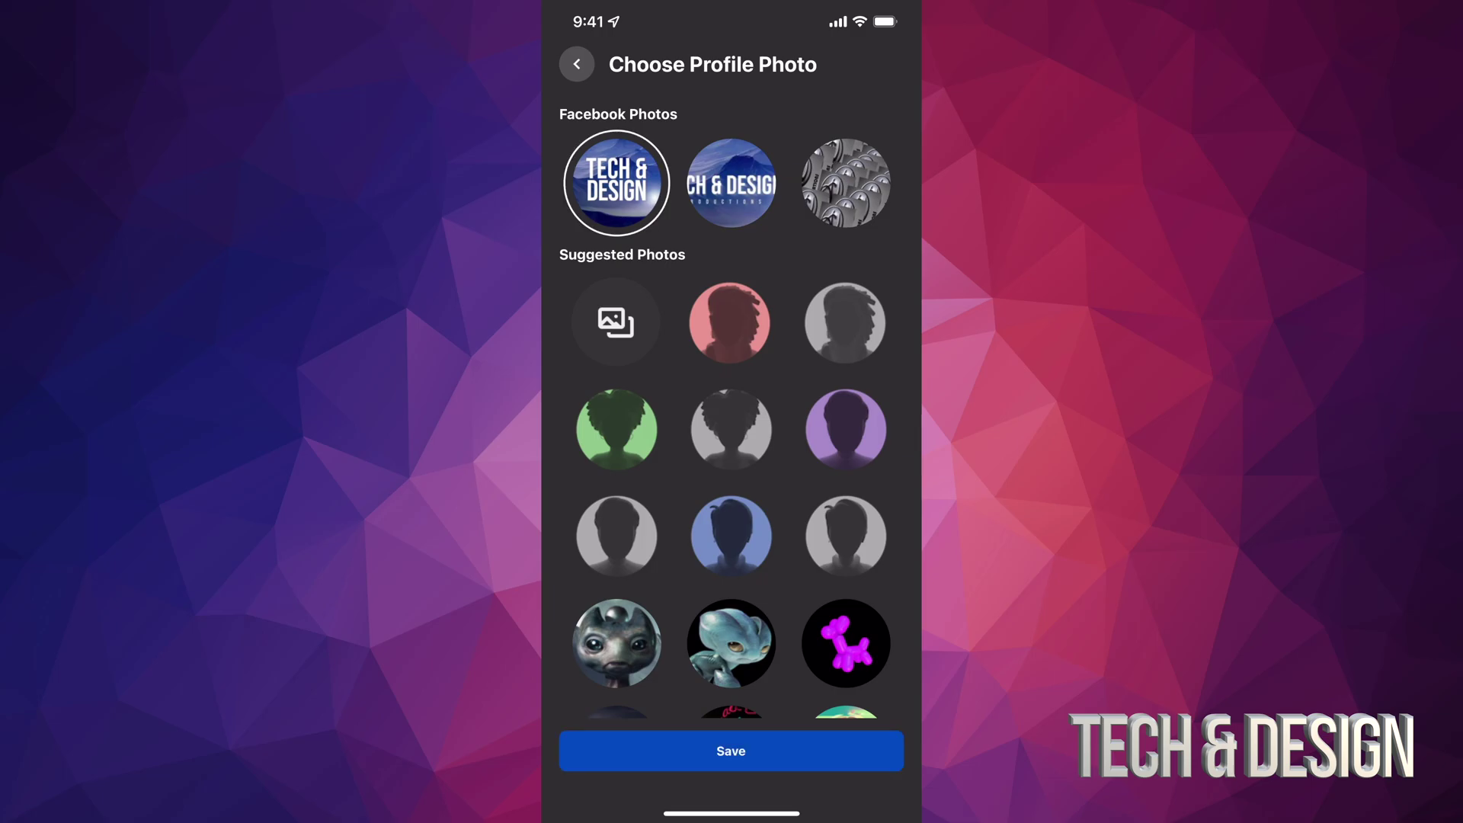
{"action": "left_click", "coordinate": [730, 751]}
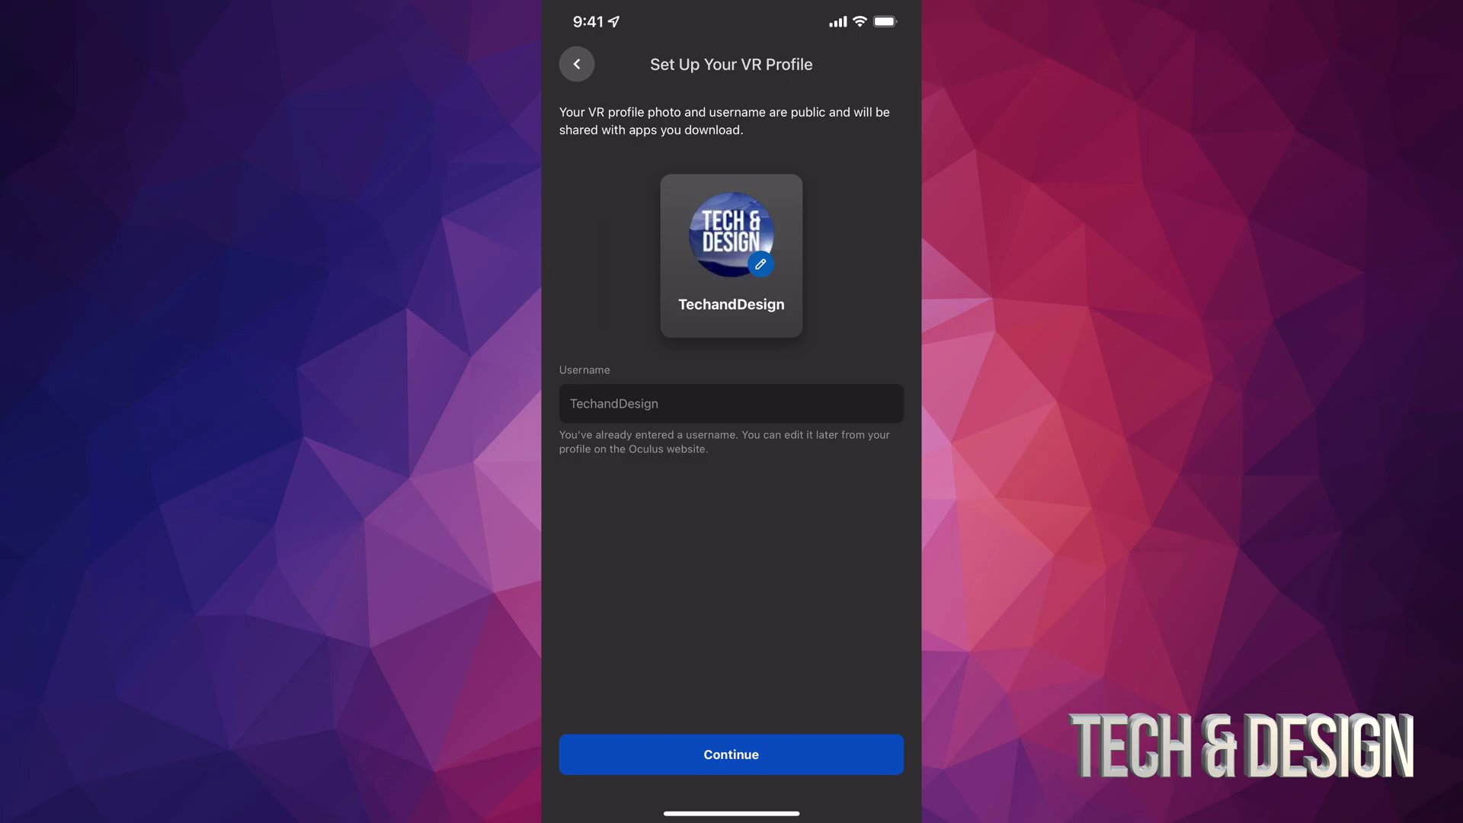
{"action": "left_click", "coordinate": [730, 753]}
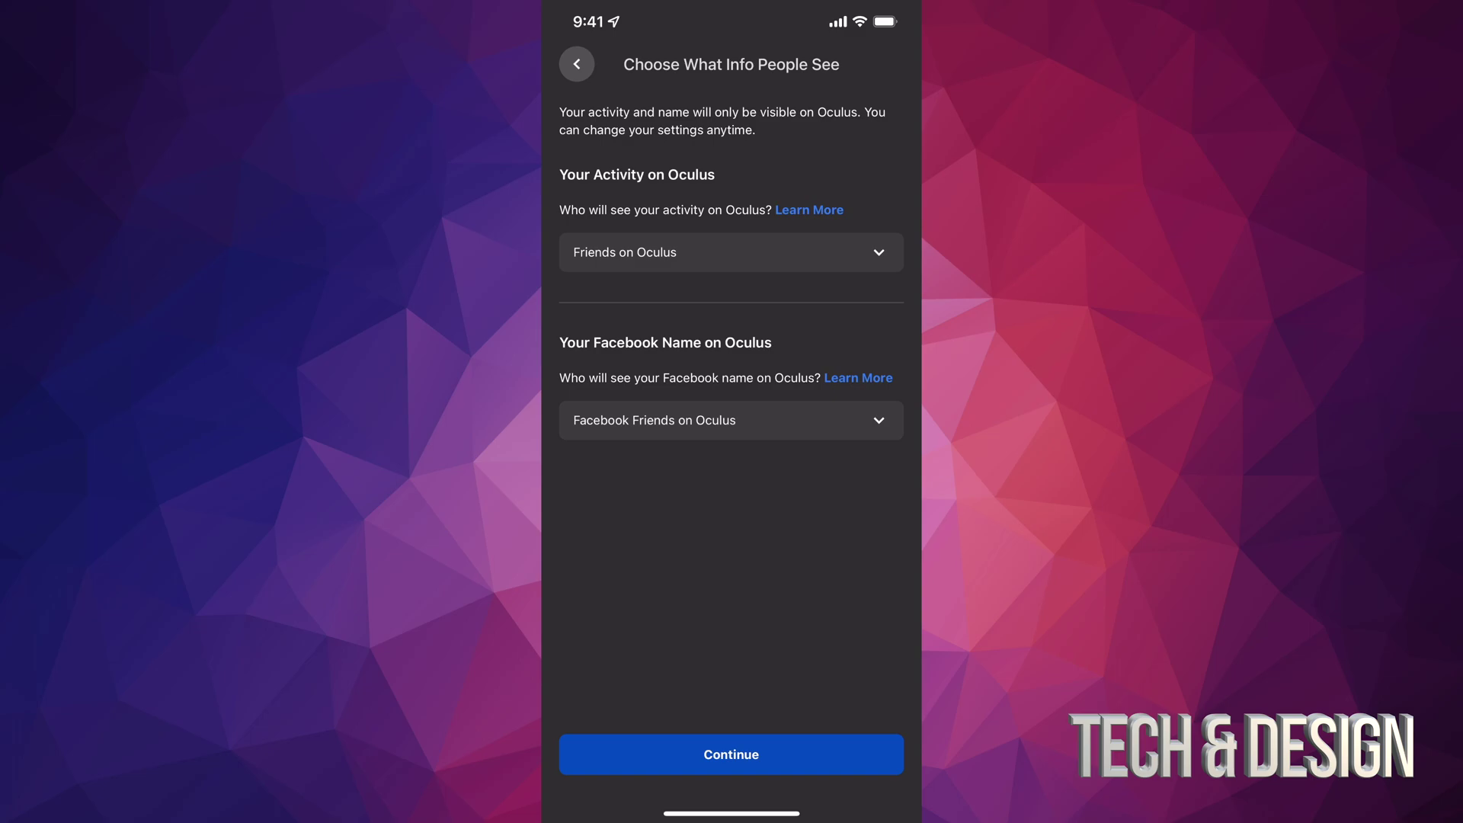
{"action": "left_click", "coordinate": [730, 753]}
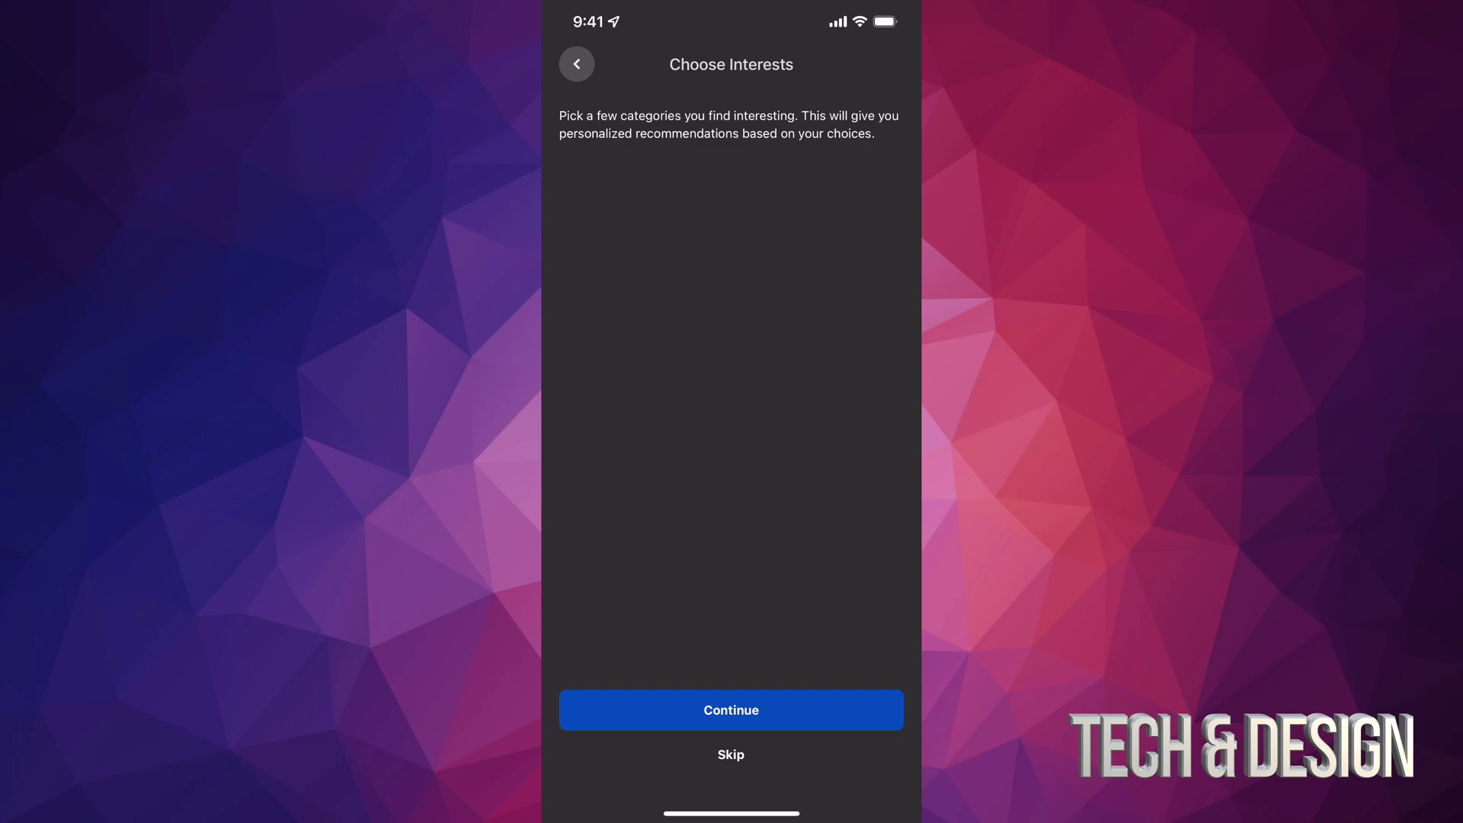
- Select Shooting Games as the only interest and confirm it
{"action": "left_click", "coordinate": [717, 178]}
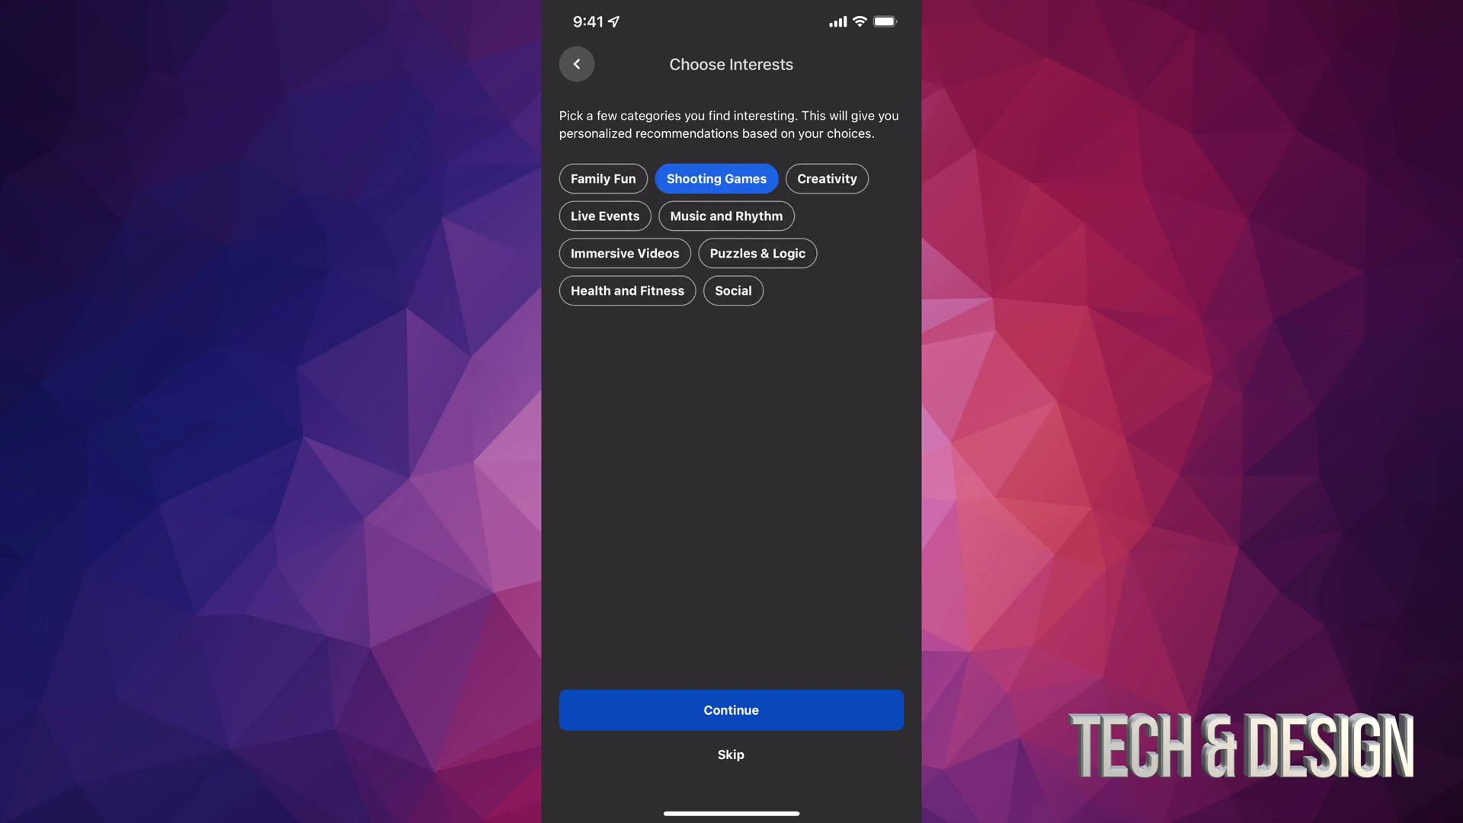
{"action": "left_click", "coordinate": [731, 709]}
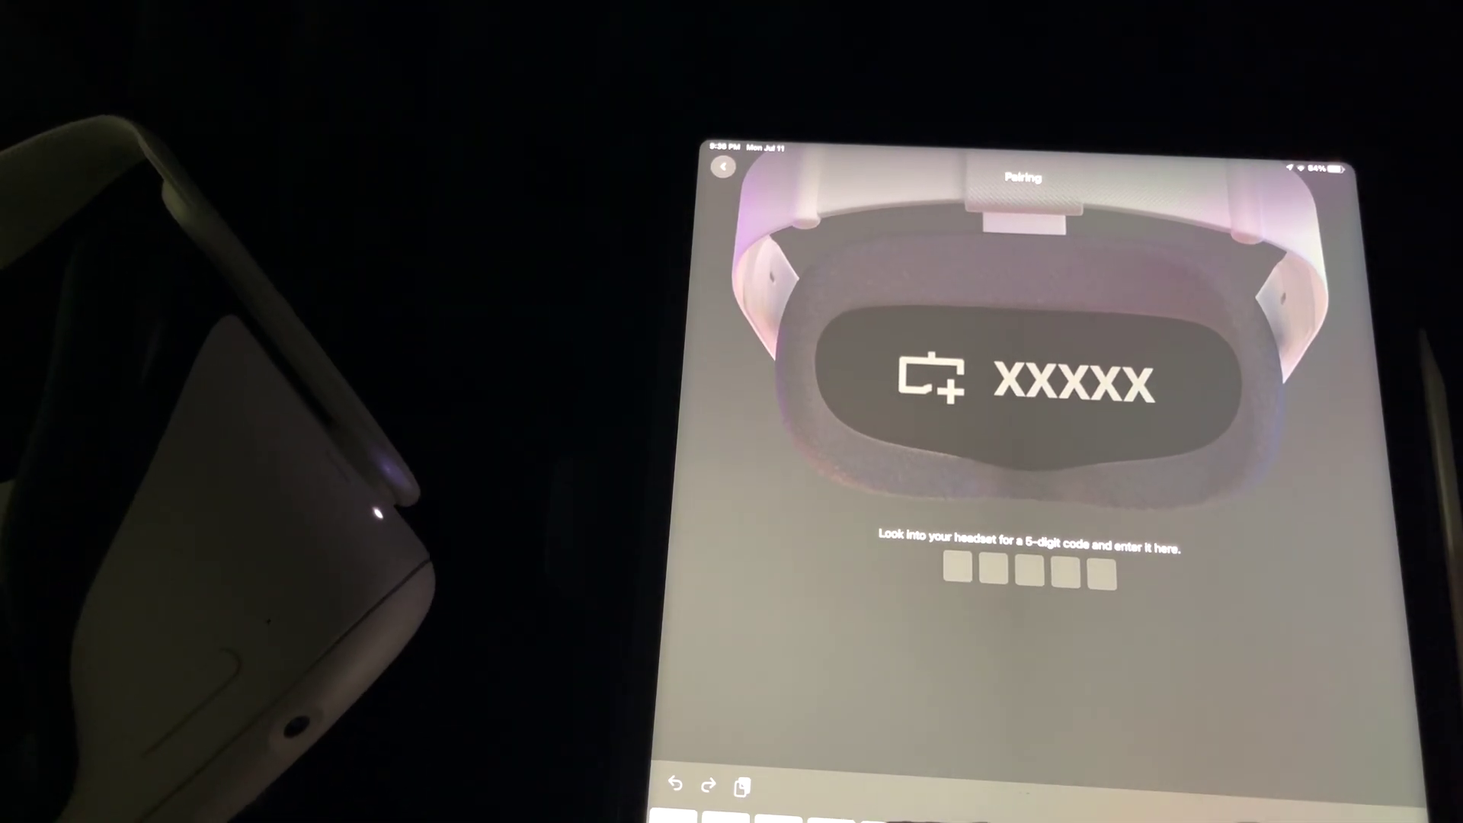
{"action": "type", "text": "4"}
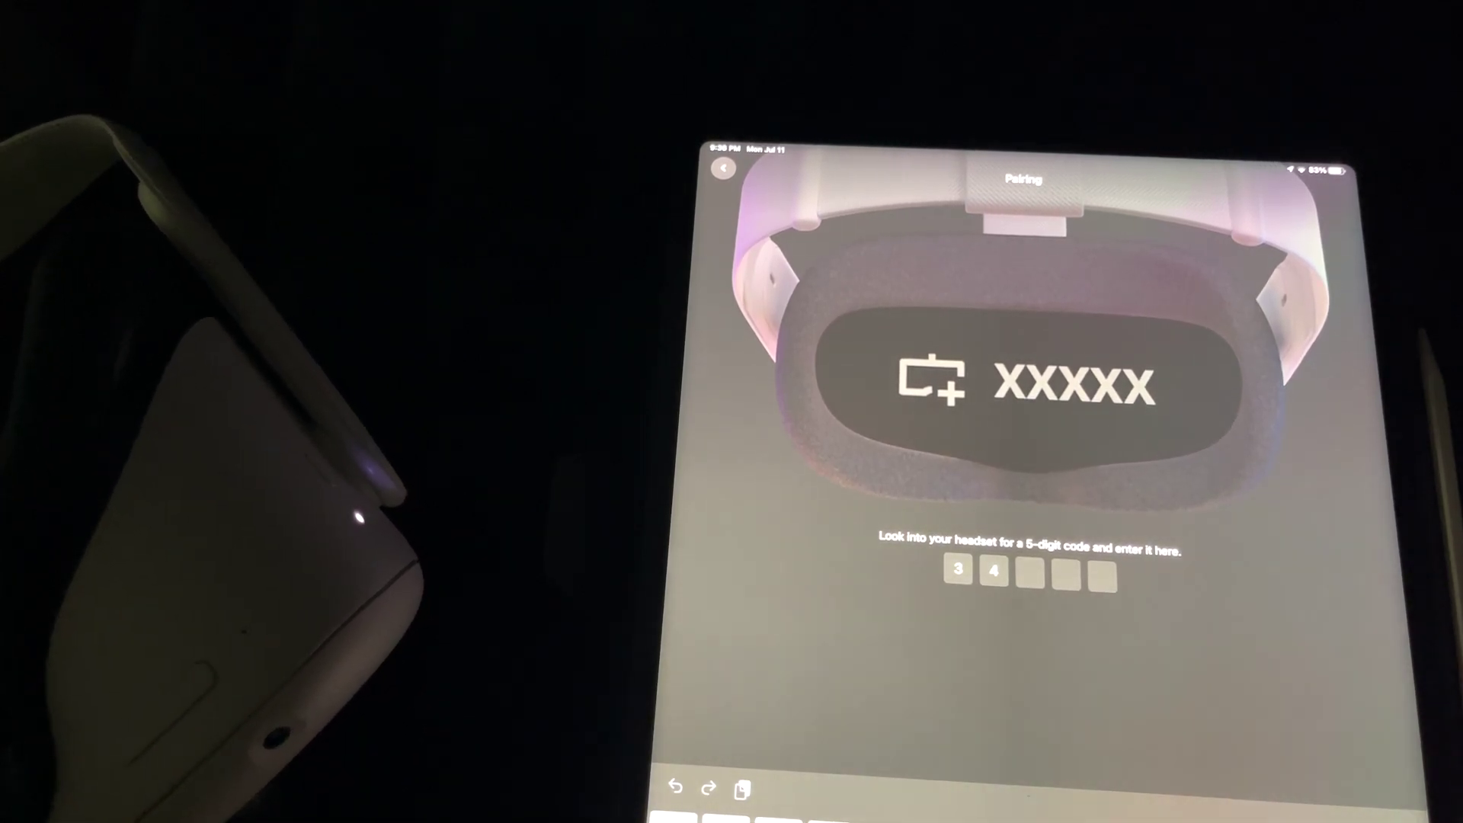
{"action": "type", "text": "5"}
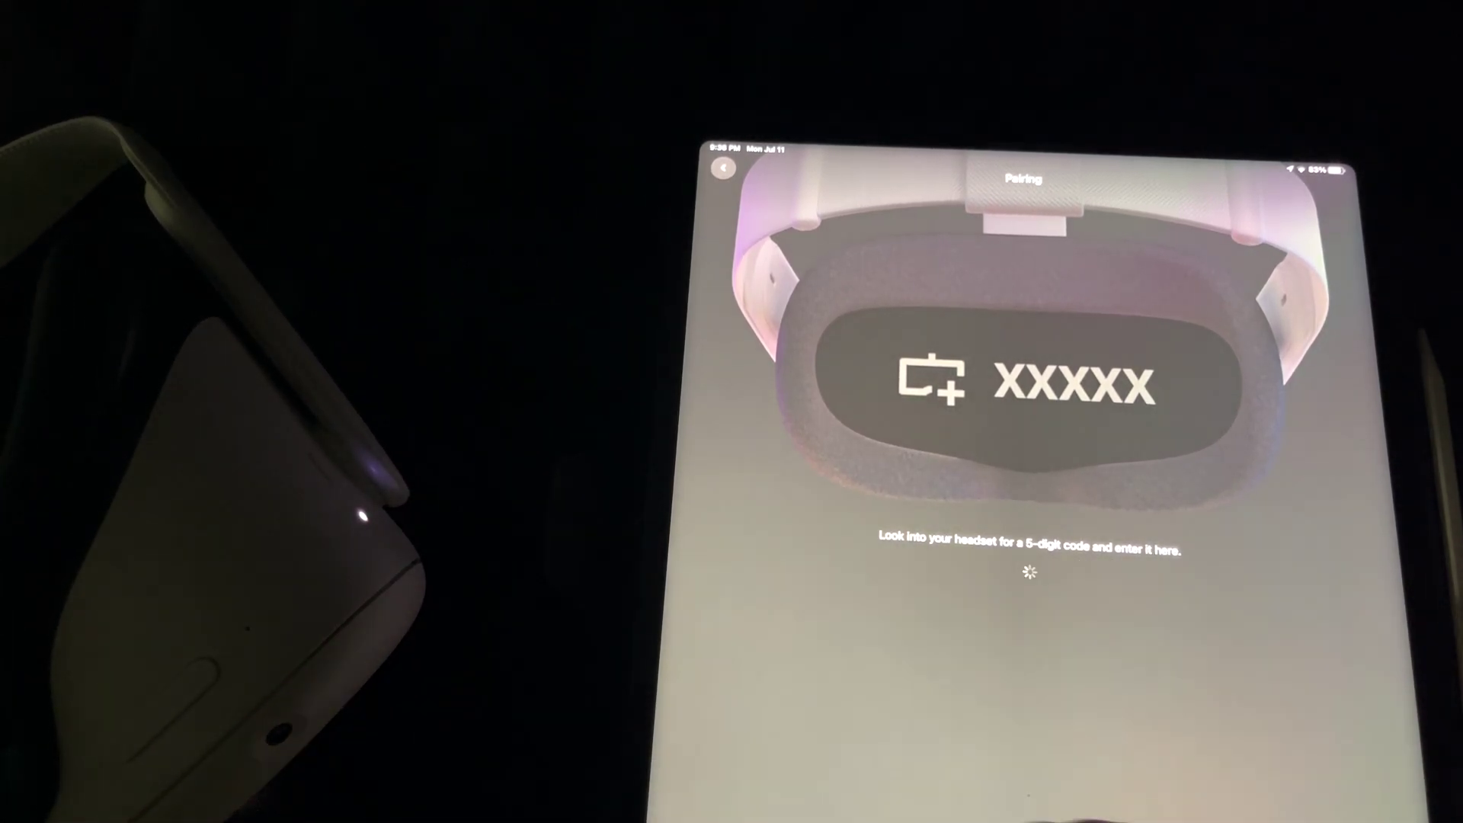